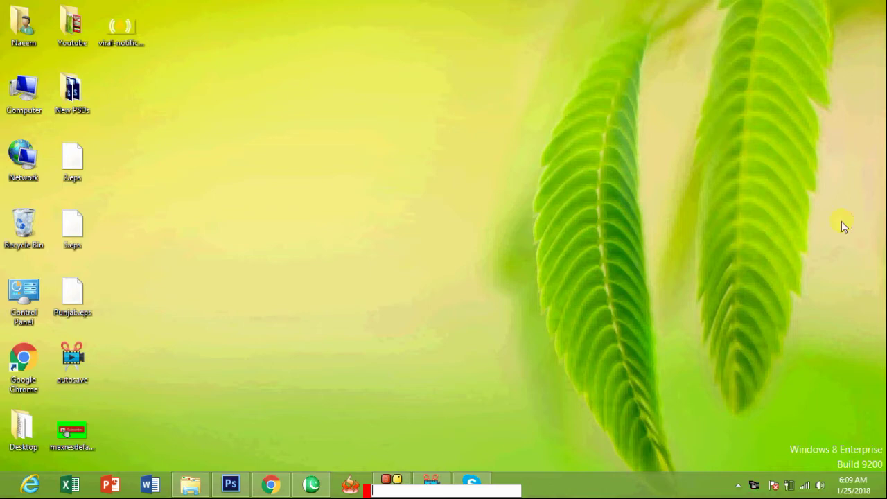
# Switch to Movavi Video Editor and import the images maxresdefault and viral-notifications-1 from the Desktop onto the timeline
pyautogui.click(433, 481)
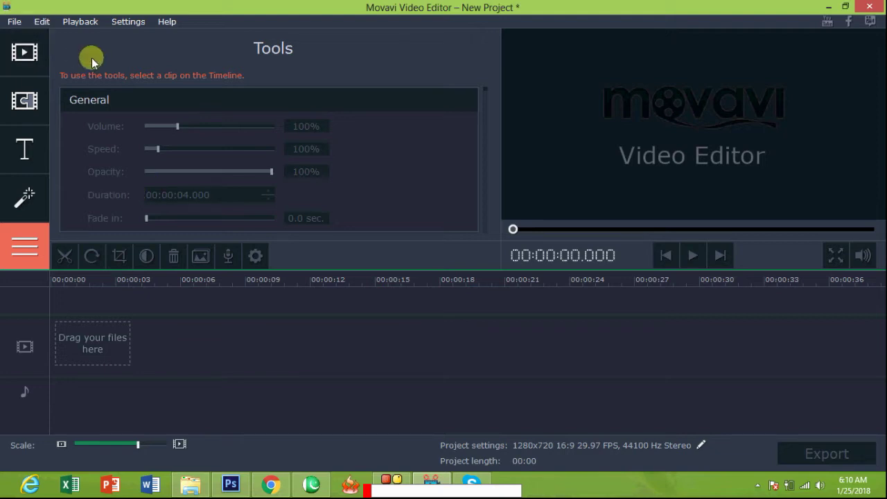
pyautogui.click(25, 52)
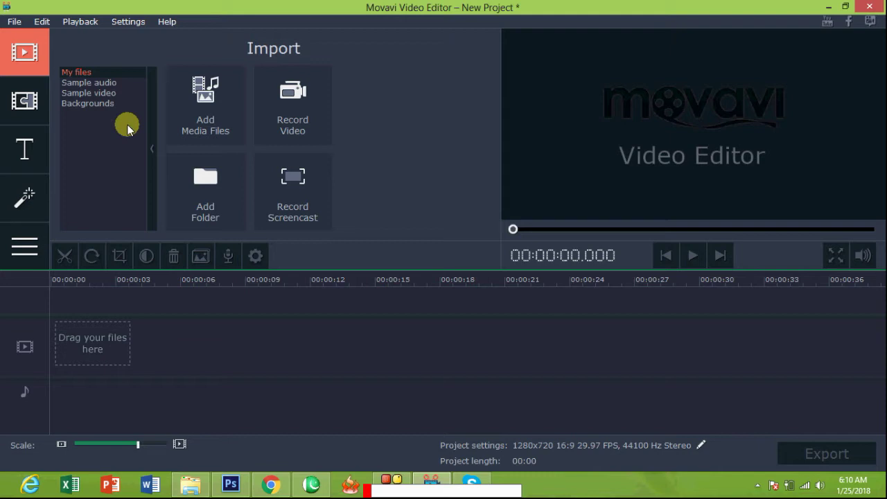
pyautogui.click(208, 102)
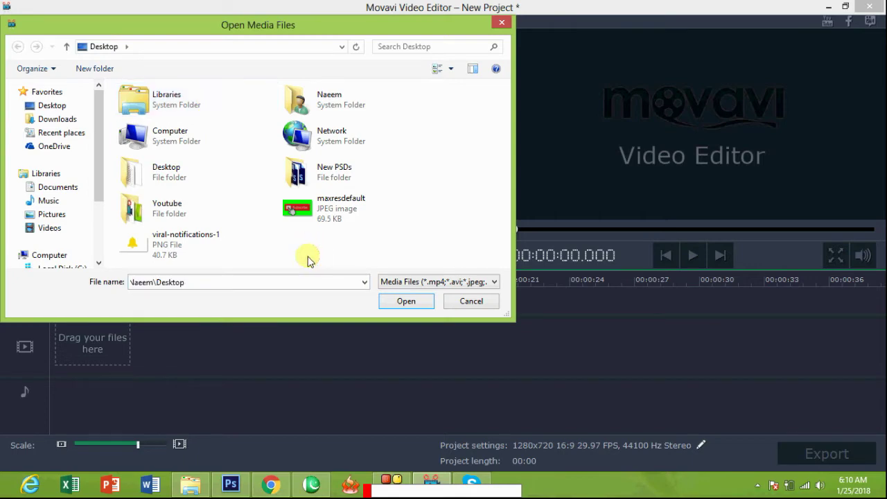
pyautogui.doubleClick(299, 210)
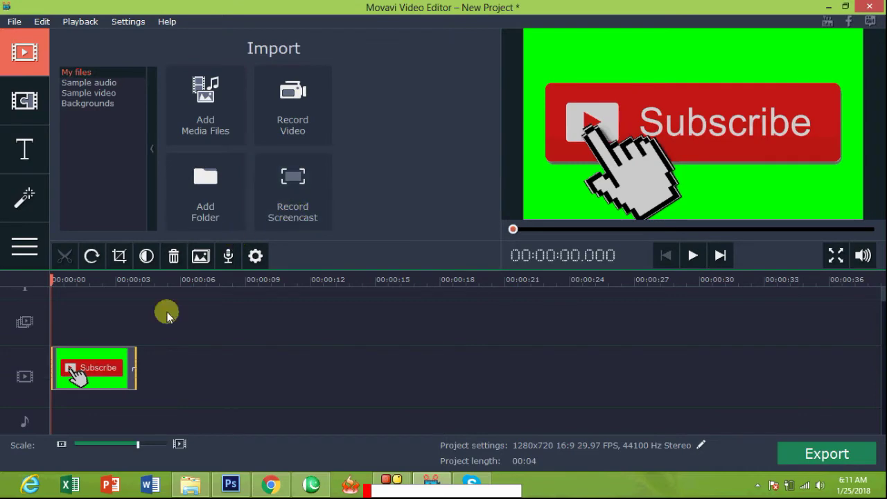
pyautogui.click(206, 104)
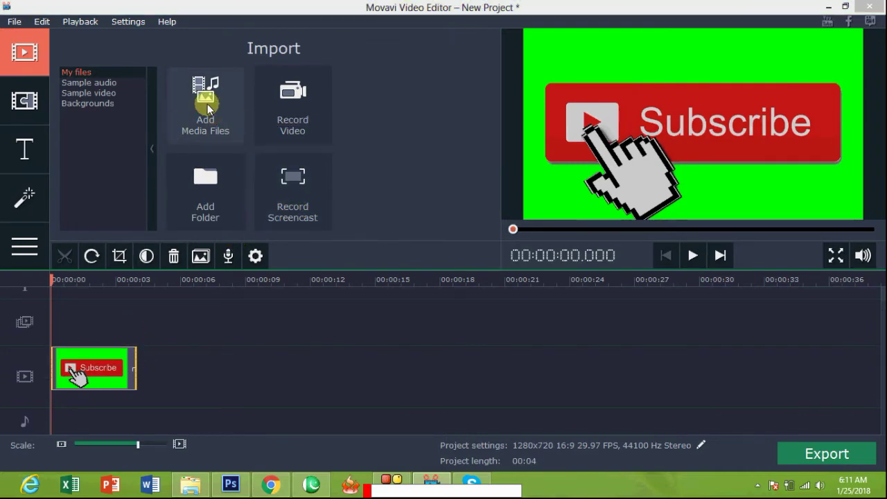
pyautogui.doubleClick(149, 242)
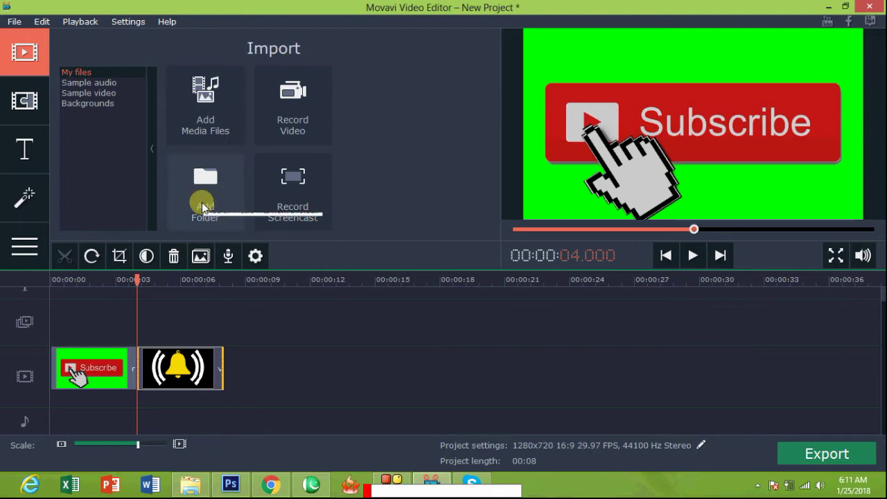
# Add the Artistic transition Brush - rough between the Subscribe and bell clips and play the result from near the start
pyautogui.click(33, 110)
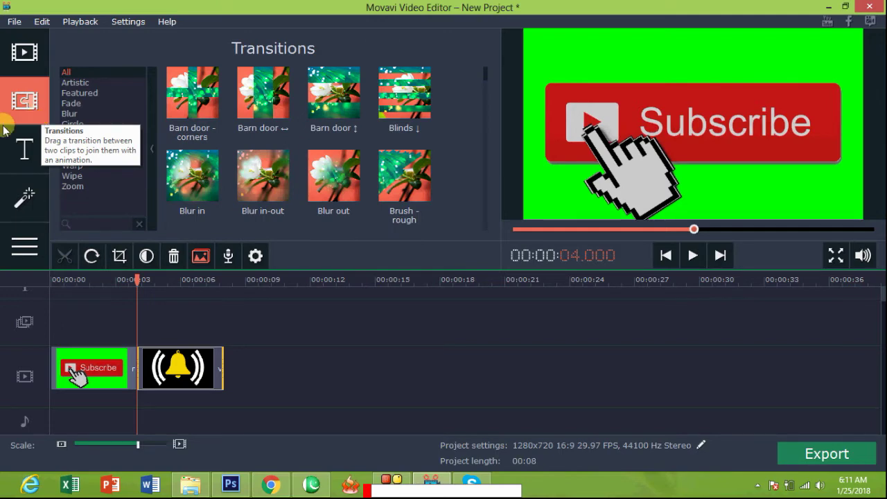
pyautogui.click(87, 103)
pyautogui.click(94, 84)
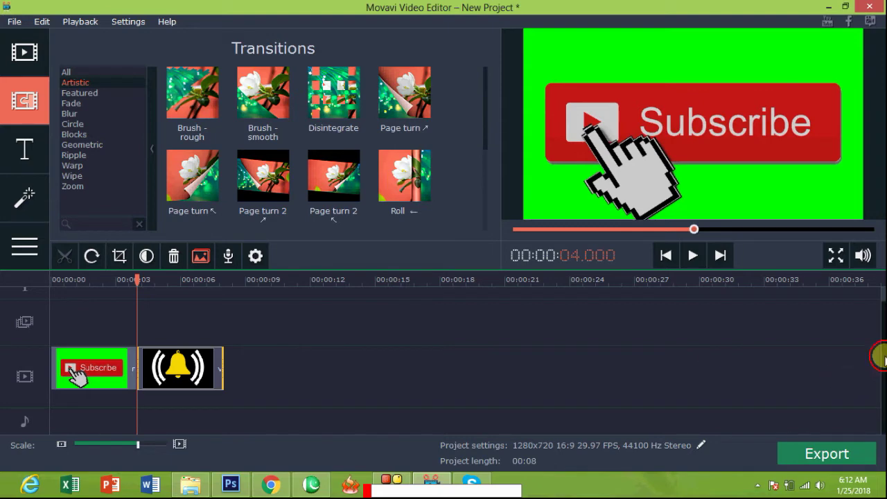
pyautogui.scroll(1, 879, 346)
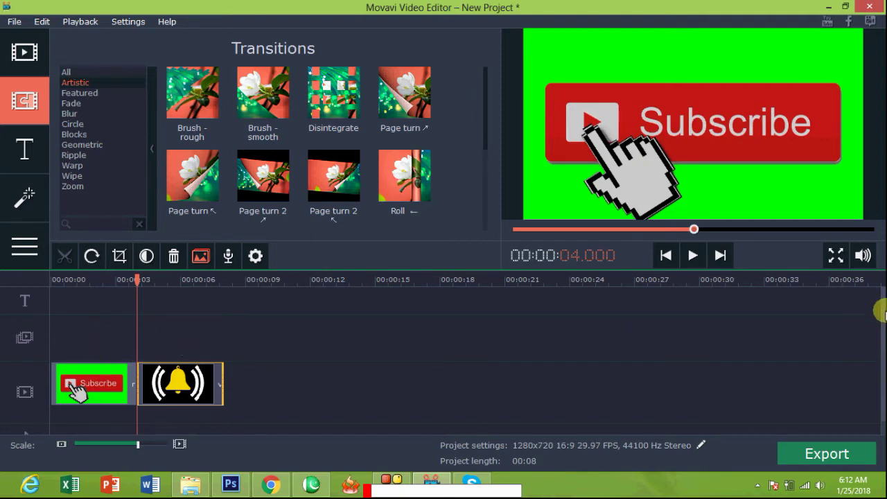
pyautogui.scroll(-1, 879, 306)
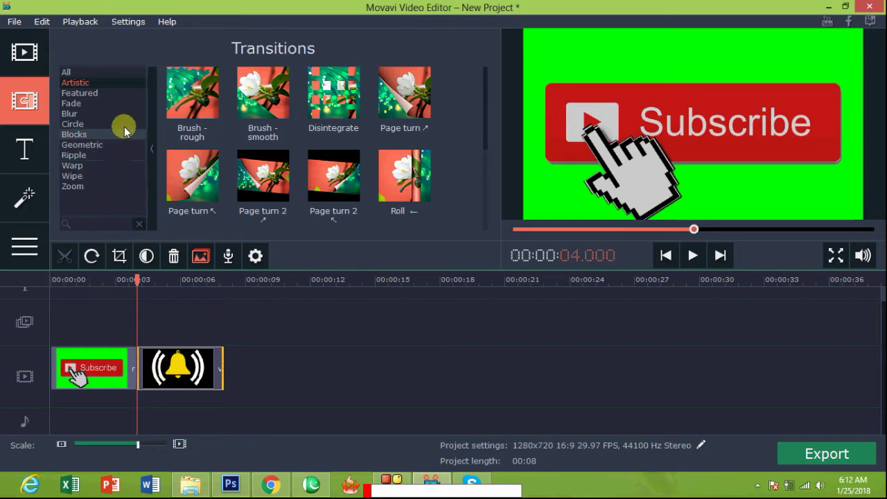
pyautogui.click(196, 95)
pyautogui.scroll(-3, 318, 118)
pyautogui.scroll(3, 352, 143)
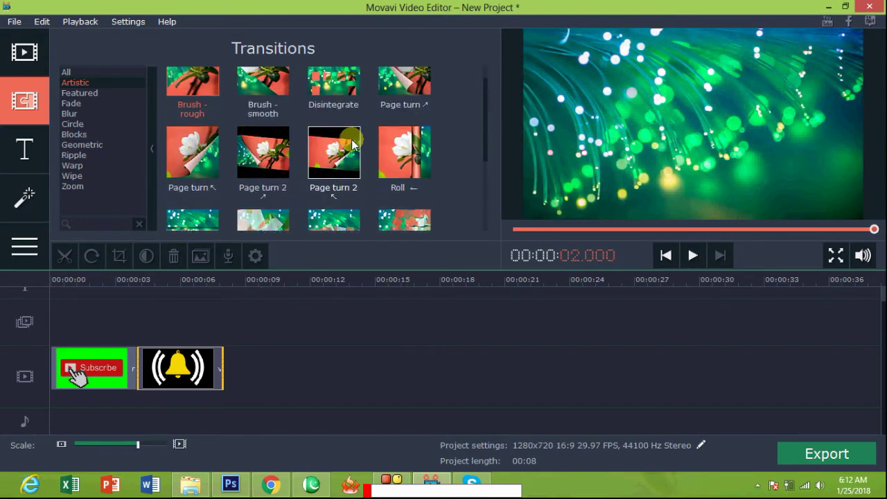
pyautogui.click(196, 128)
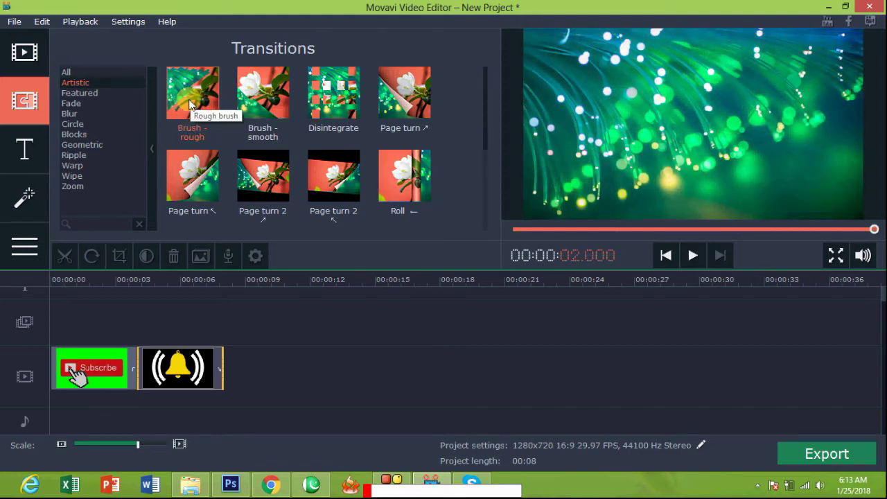
pyautogui.moveTo(189, 104)
pyautogui.mouseDown()
pyautogui.moveTo(117, 300)
pyautogui.moveTo(131, 337)
pyautogui.moveTo(144, 345)
pyautogui.moveTo(135, 343)
pyautogui.mouseUp()
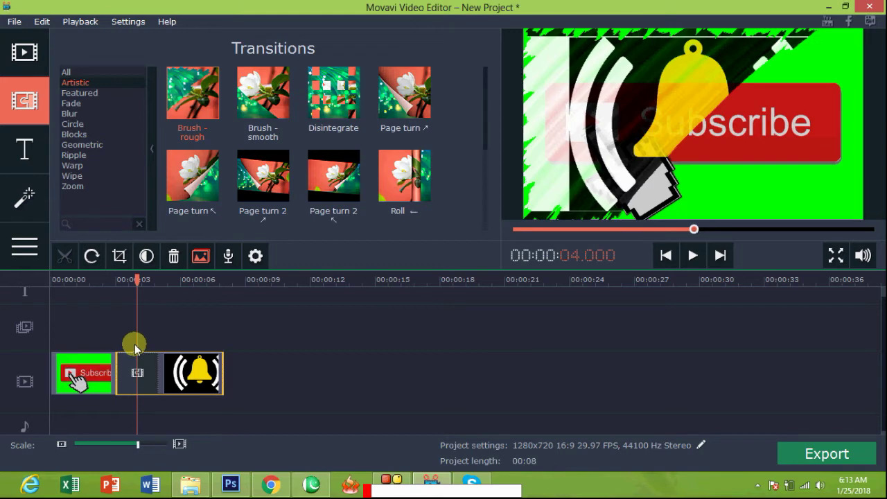
pyautogui.moveTo(136, 279); pyautogui.dragTo(67, 286)
pyautogui.press('space')
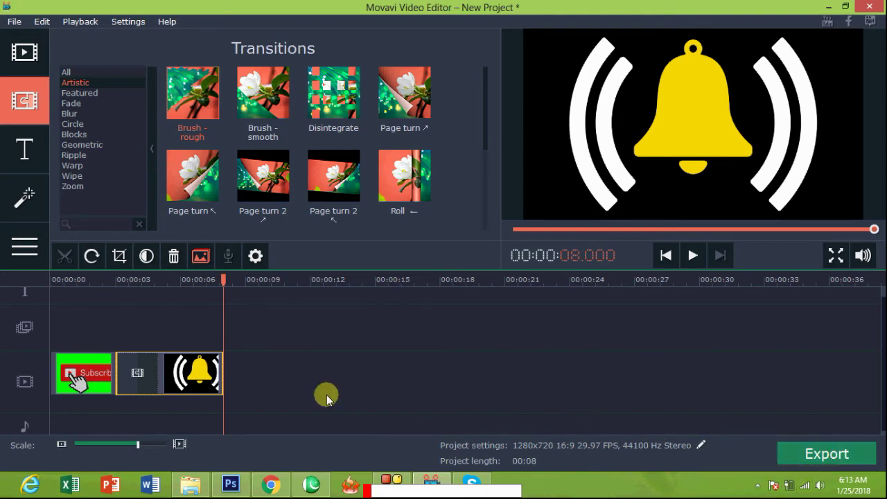
# Set up an export for uploading online with the YouTube – HD 720p preset and Good quality
pyautogui.click(835, 456)
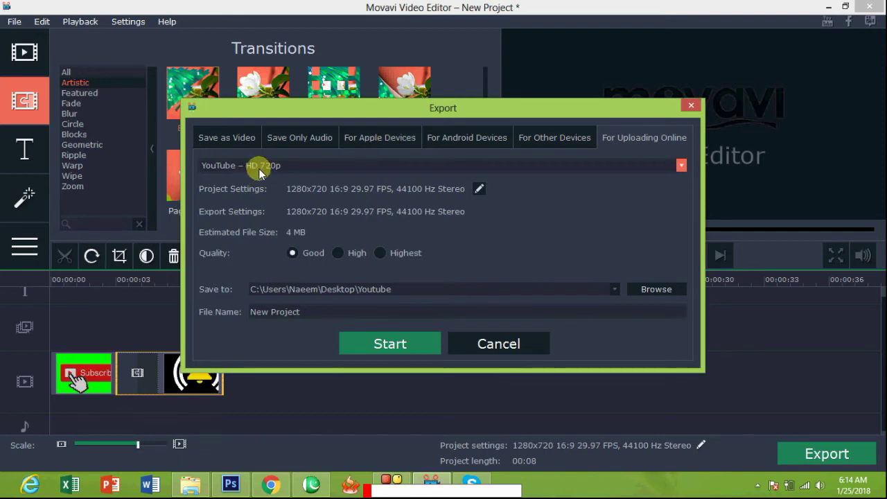
pyautogui.click(377, 167)
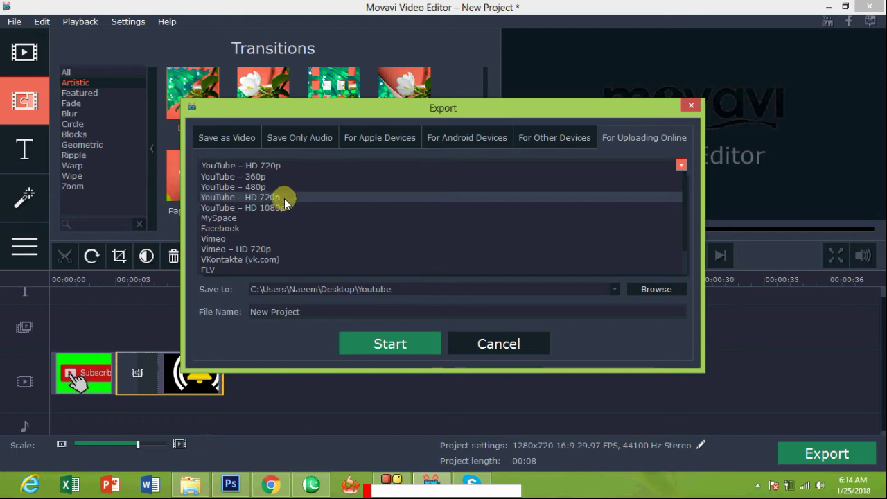
pyautogui.click(286, 198)
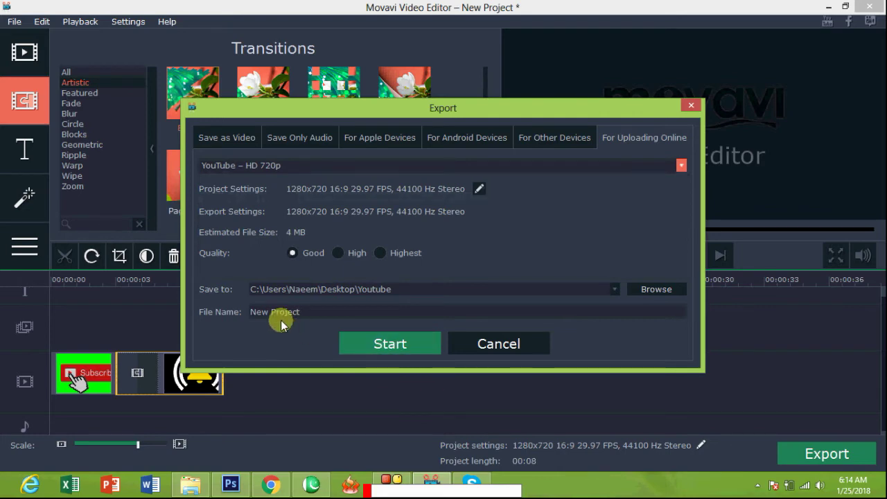
pyautogui.click(634, 290)
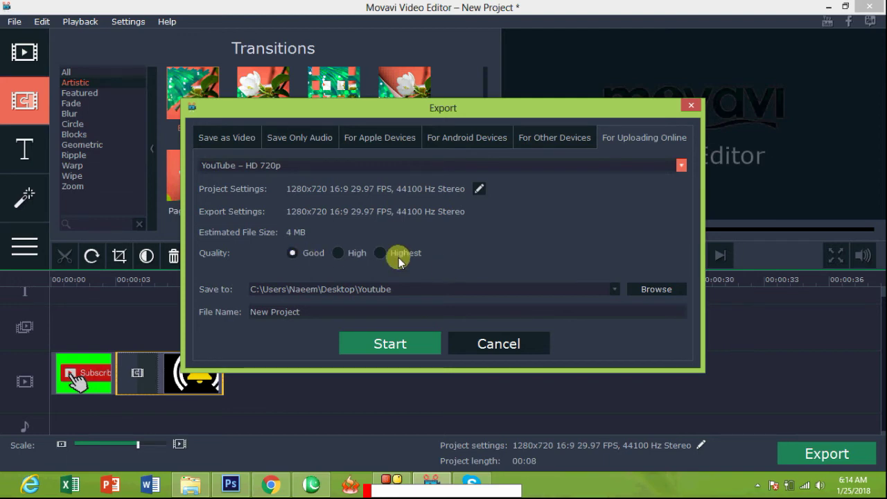
pyautogui.click(338, 254)
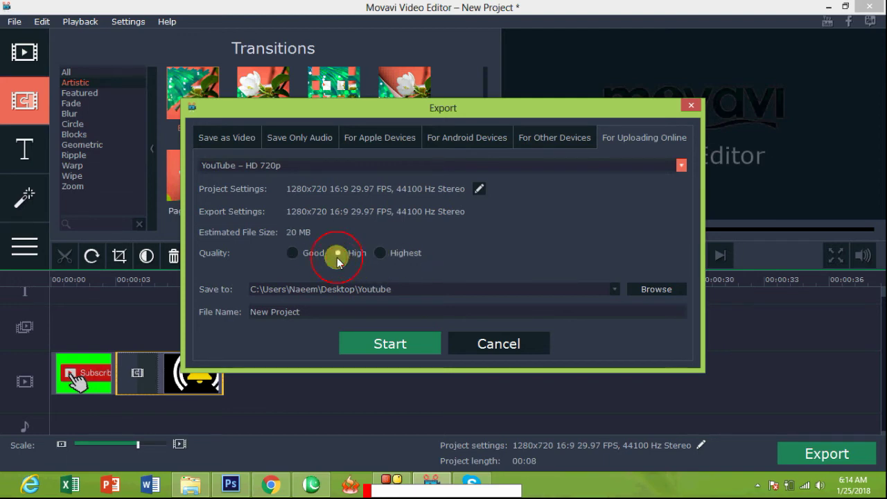
pyautogui.click(379, 253)
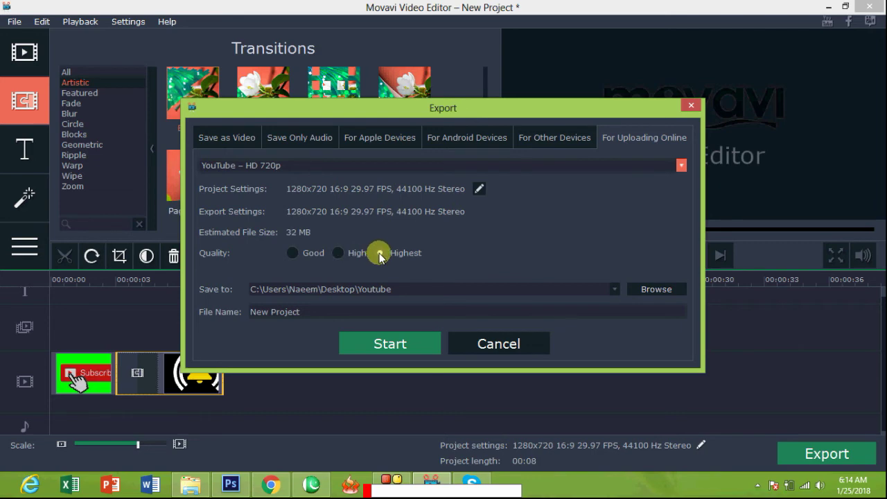
pyautogui.click(292, 254)
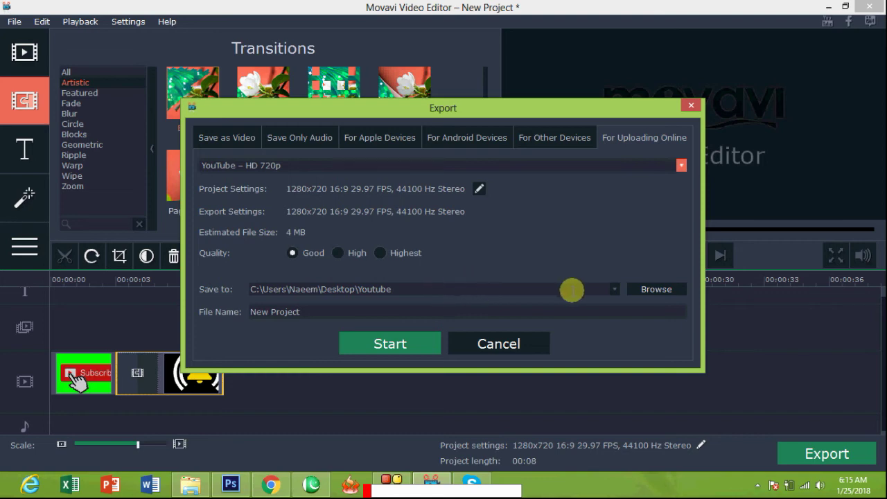
pyautogui.click(657, 289)
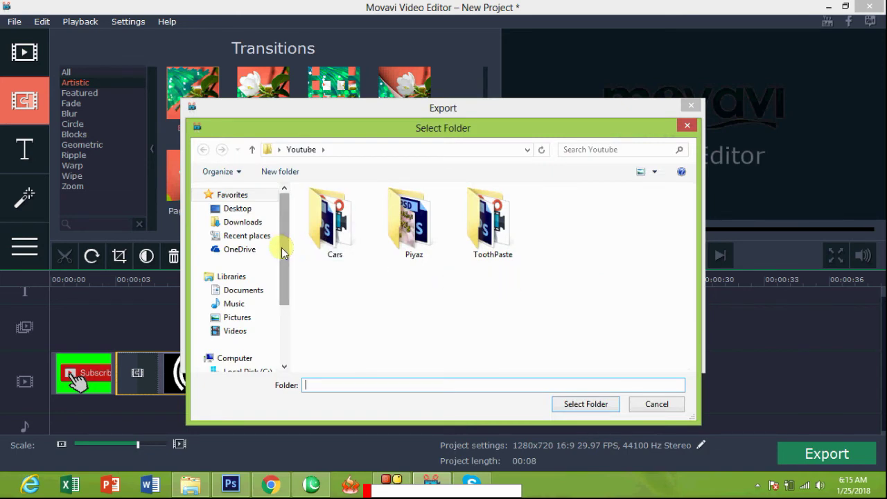
pyautogui.moveTo(283, 248); pyautogui.dragTo(382, 283)
pyautogui.click(659, 409)
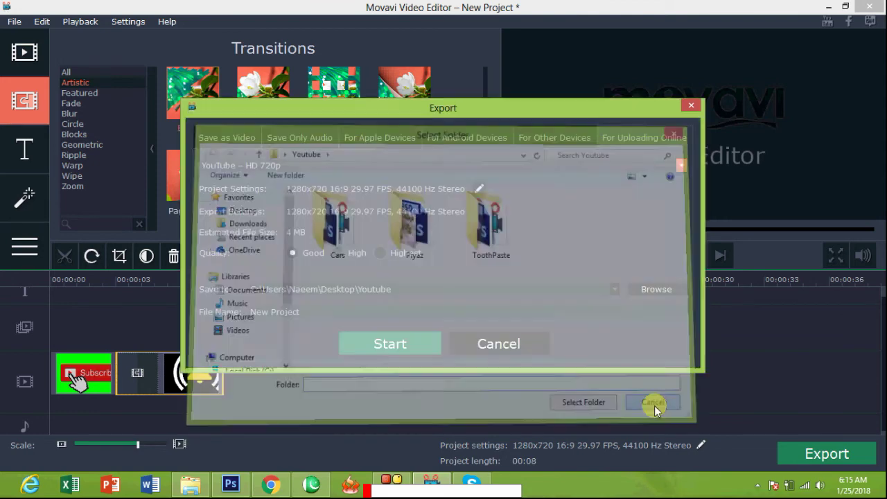
# Name the output file test, export the video and open its output folder
pyautogui.moveTo(301, 314); pyautogui.dragTo(247, 313)
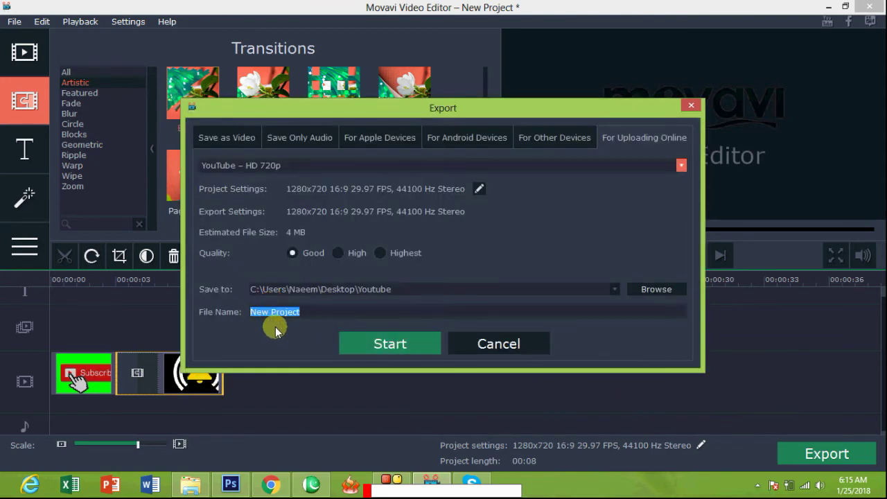
pyautogui.write('yt')
pyautogui.press('BackSpace')
pyautogui.press('BackSpace')
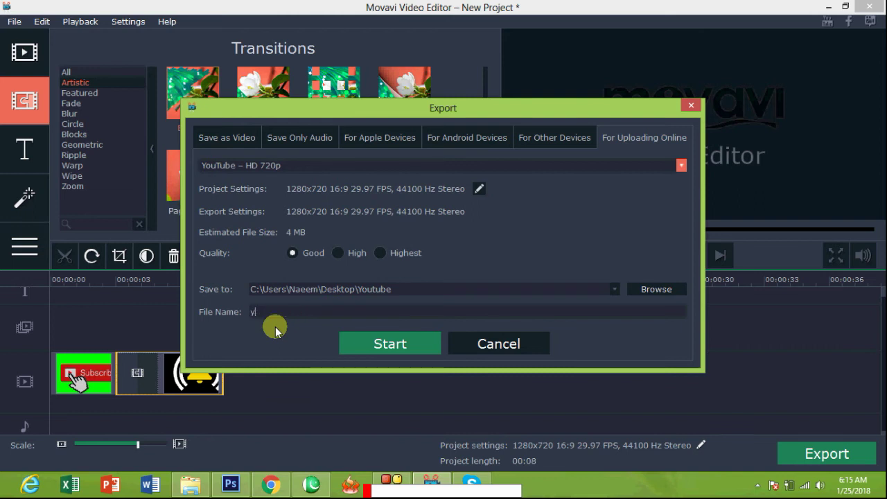
pyautogui.write('test')
pyautogui.click(385, 345)
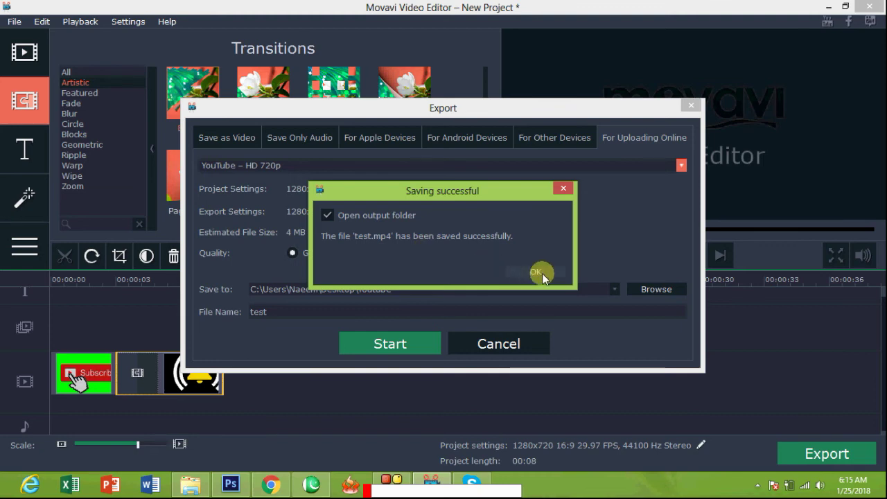
pyautogui.click(513, 272)
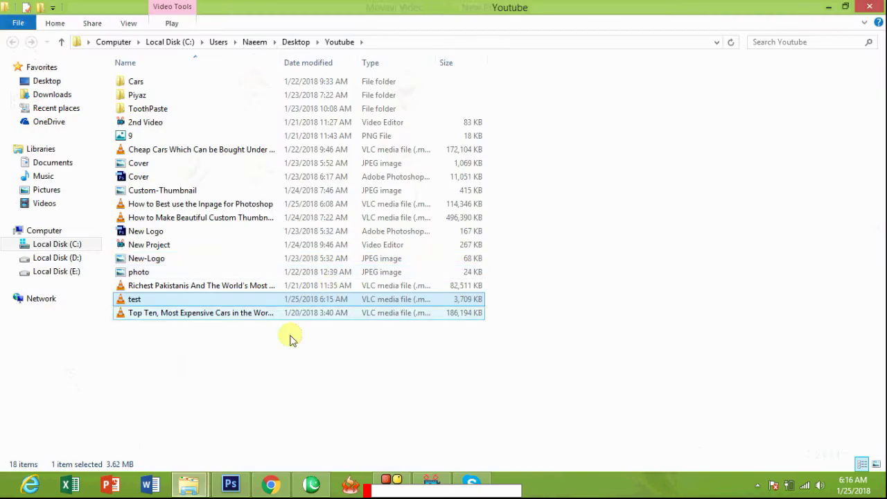
# Play the exported test video in VLC media player, and close the player and the folder window
pyautogui.doubleClick(132, 300)
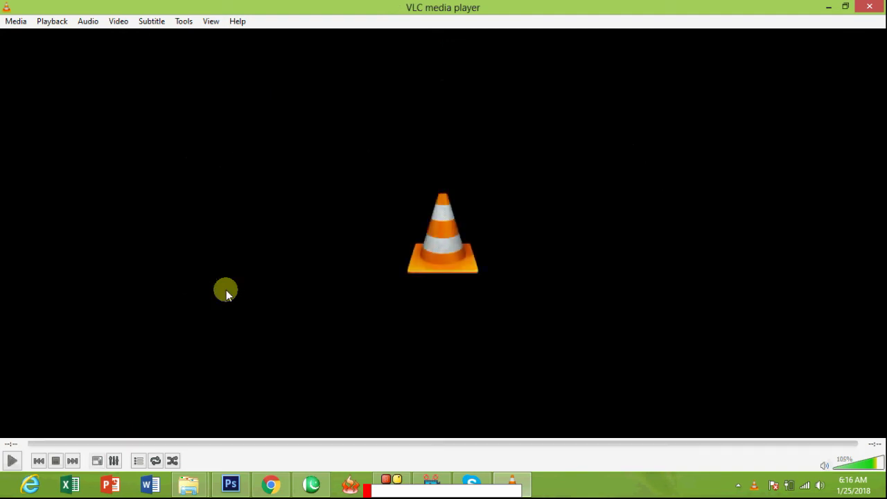
pyautogui.click(869, 6)
pyautogui.click(870, 6)
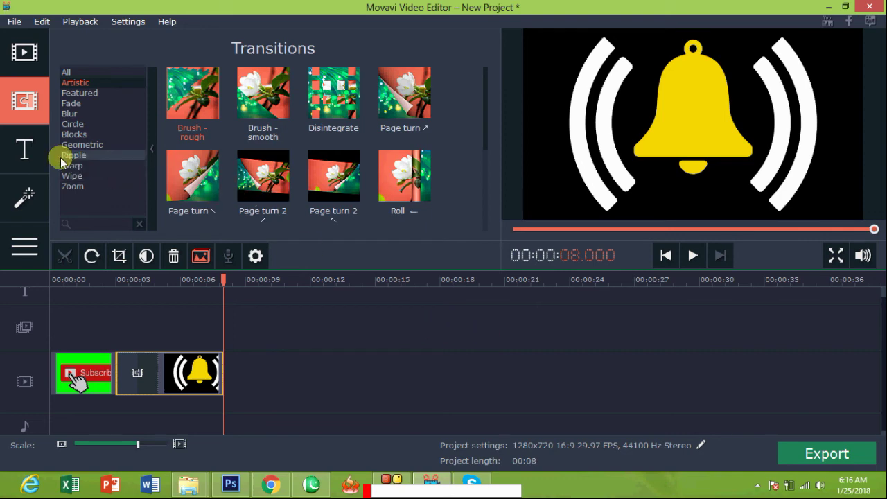
# Look through the import options and the available title styles
pyautogui.click(23, 55)
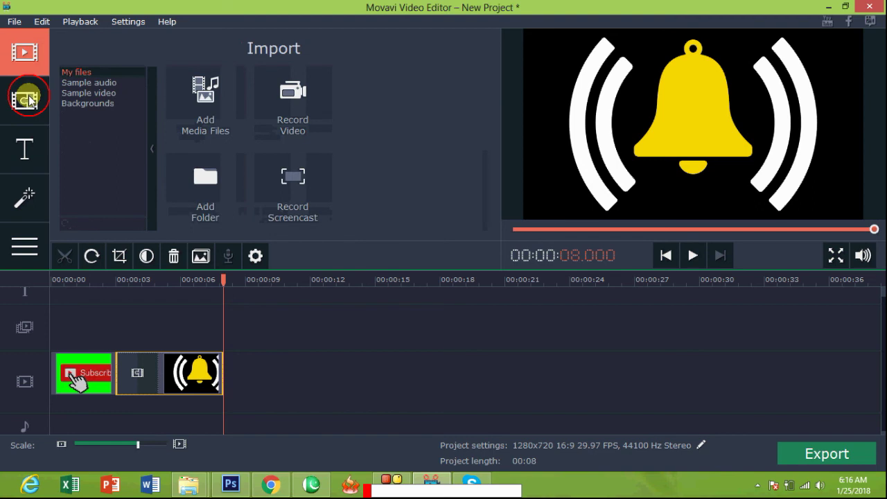
pyautogui.click(25, 149)
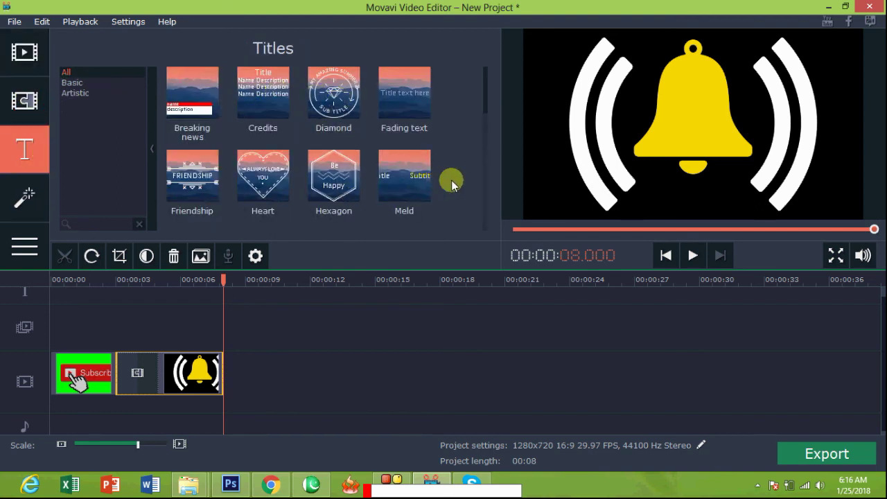
pyautogui.moveTo(486, 97); pyautogui.dragTo(93, 187)
# Preview the filters Autumn leaves, Balloons, Blur - intense, Bunnies and Cupids
pyautogui.click(34, 198)
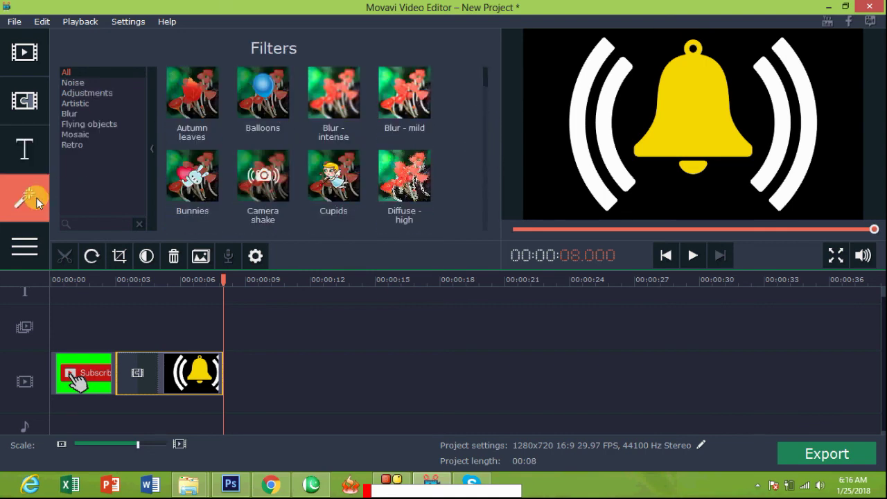
pyautogui.click(205, 115)
pyautogui.click(257, 111)
pyautogui.click(325, 111)
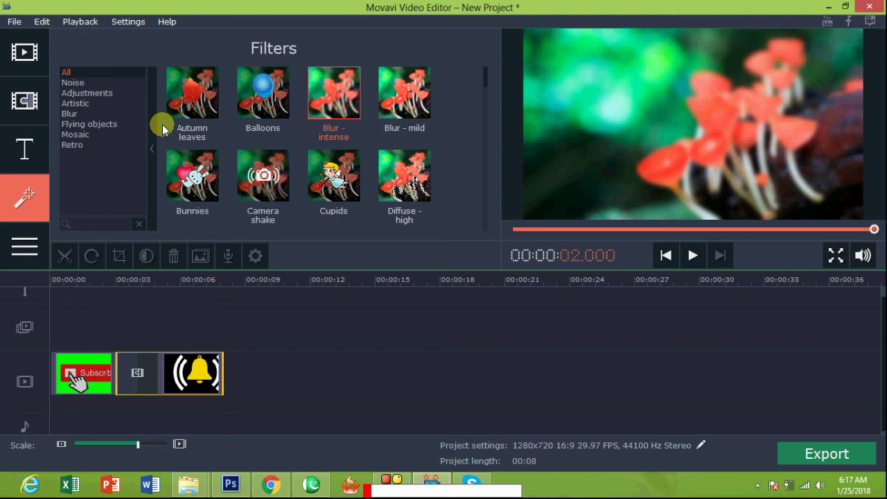
pyautogui.click(187, 177)
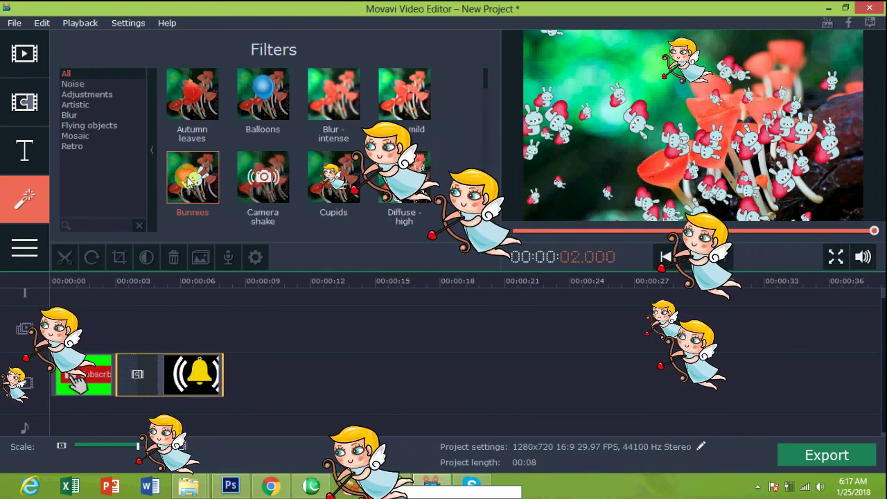
pyautogui.click(334, 176)
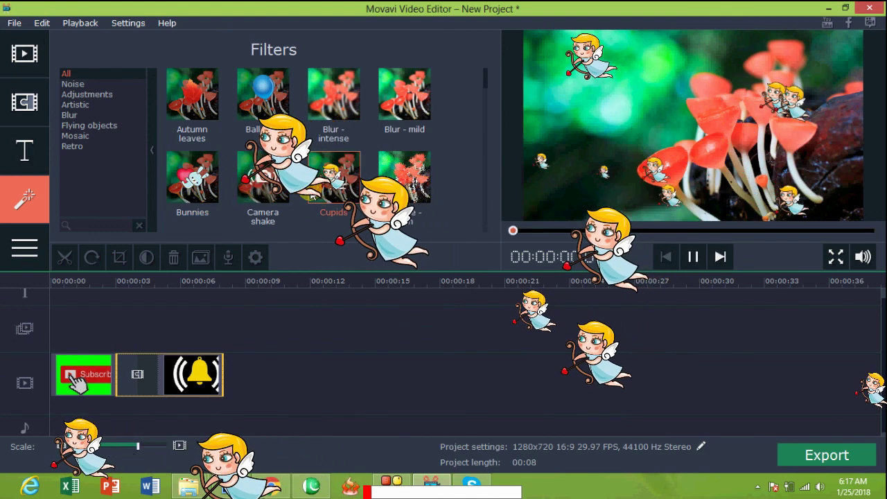